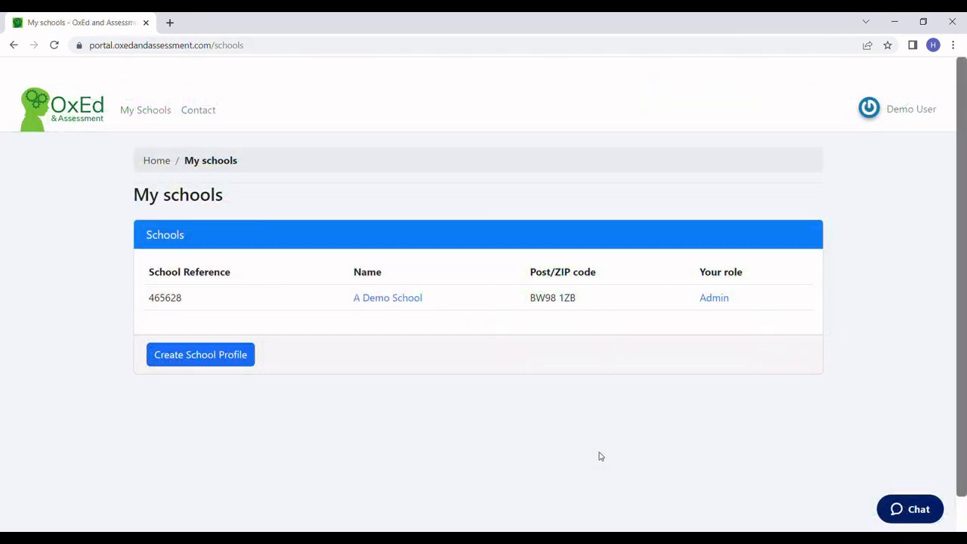
# Open A Demo School from My schools and highlight your role for that school.
pyautogui.click(464, 308)
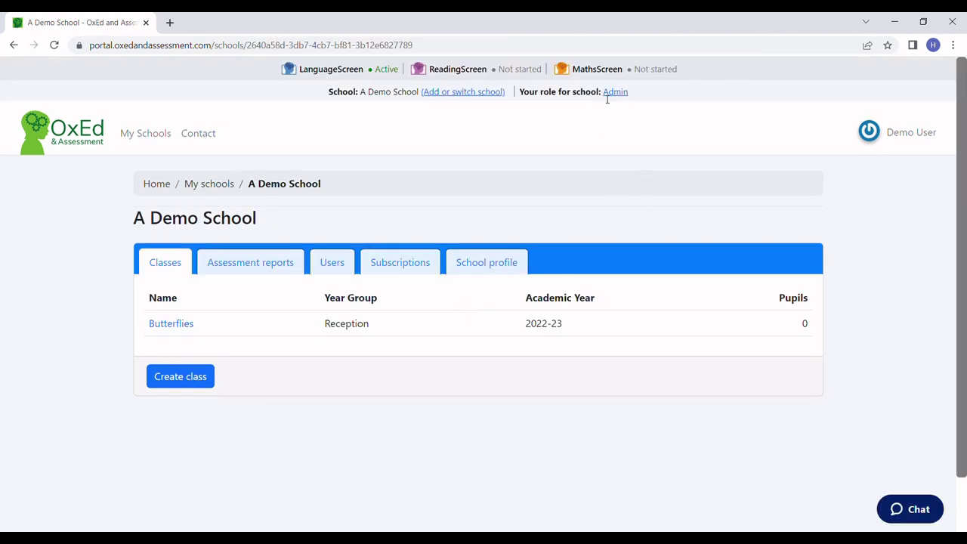
pyautogui.moveTo(606, 99); pyautogui.dragTo(628, 97)
pyautogui.click(669, 110)
pyautogui.click(616, 95)
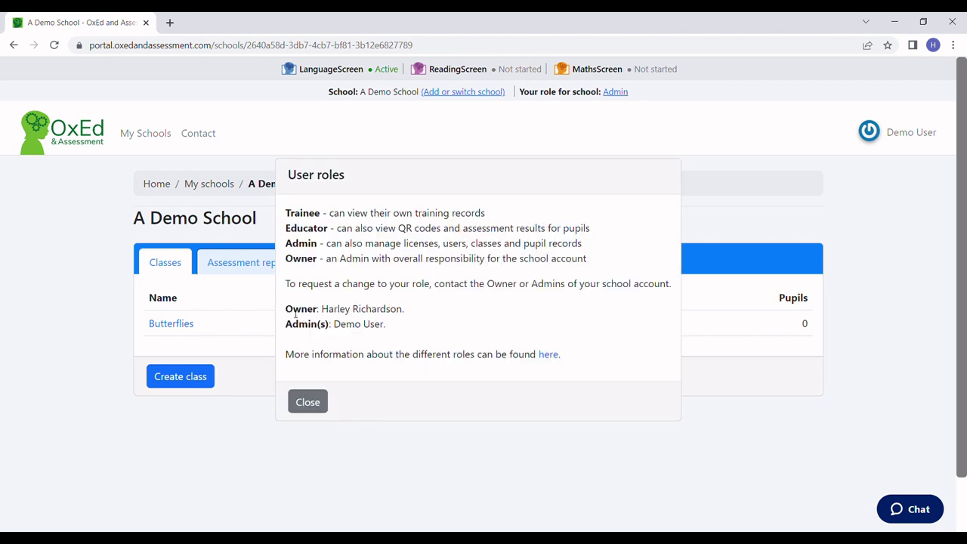
pyautogui.moveTo(287, 309); pyautogui.dragTo(417, 312)
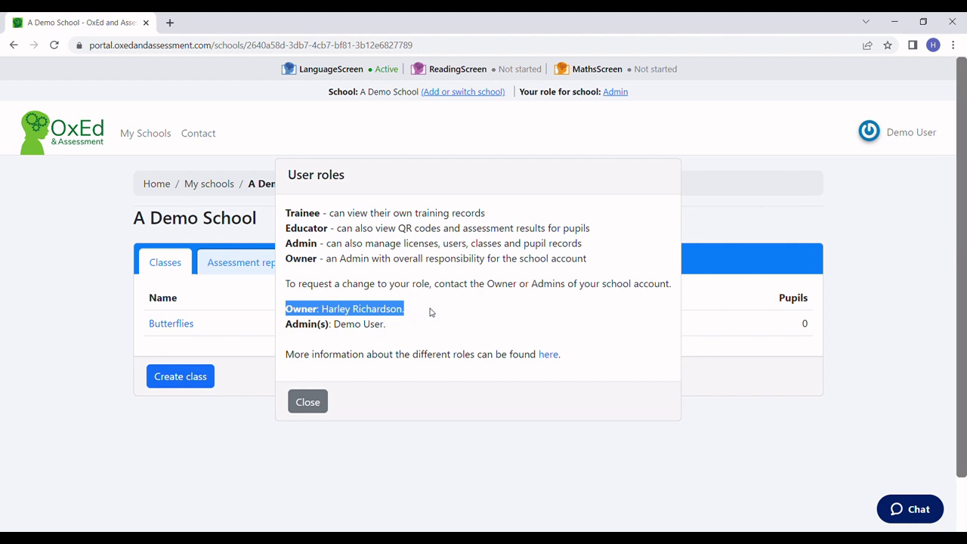
pyautogui.click(444, 310)
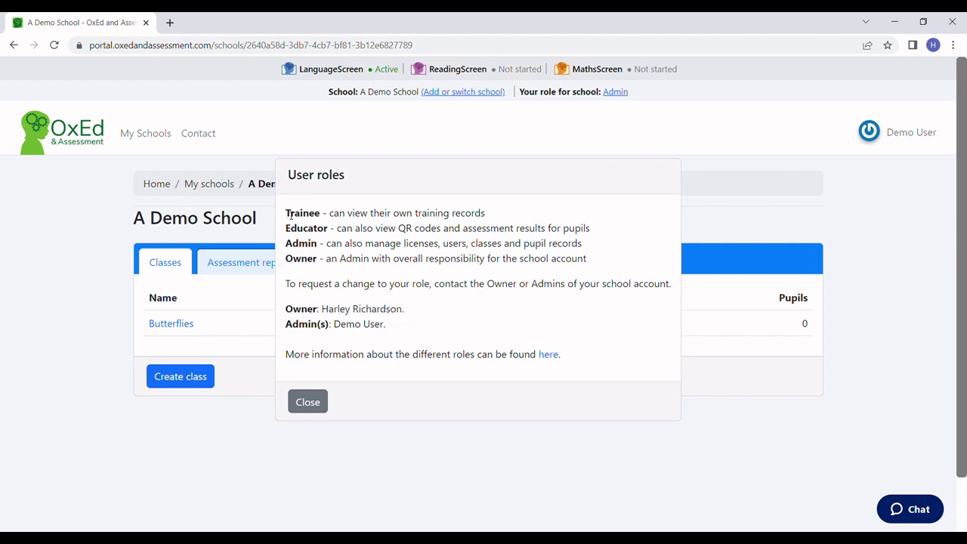
pyautogui.moveTo(287, 214); pyautogui.dragTo(594, 268)
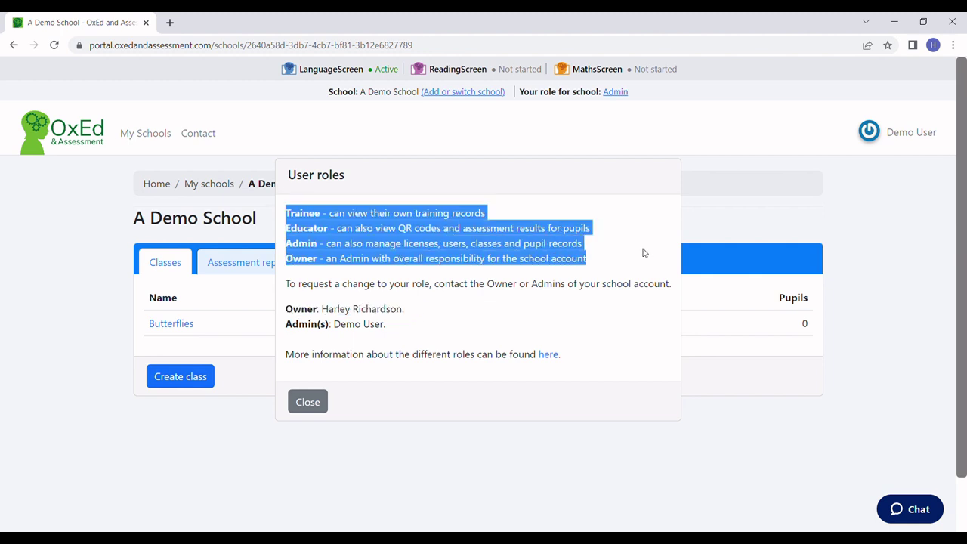
pyautogui.click(455, 313)
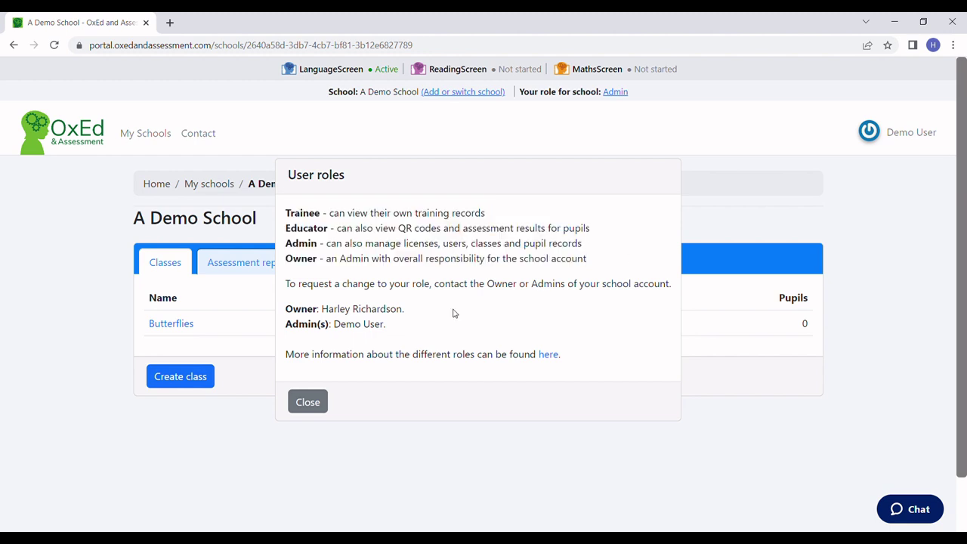
# Dismiss the user roles dialog and create a Reception class named 'Butterflies'.
pyautogui.click(308, 402)
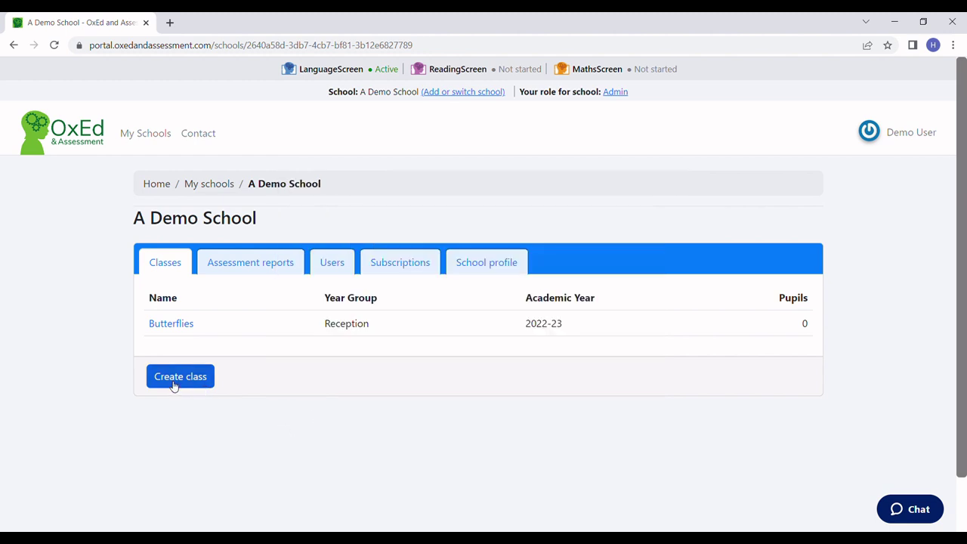
pyautogui.click(184, 386)
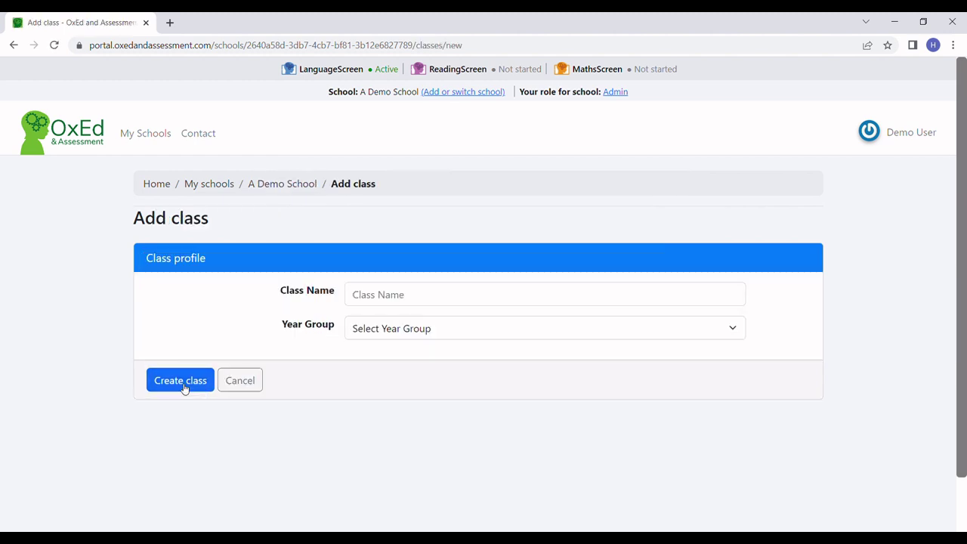
pyautogui.click(403, 297)
pyautogui.click(453, 322)
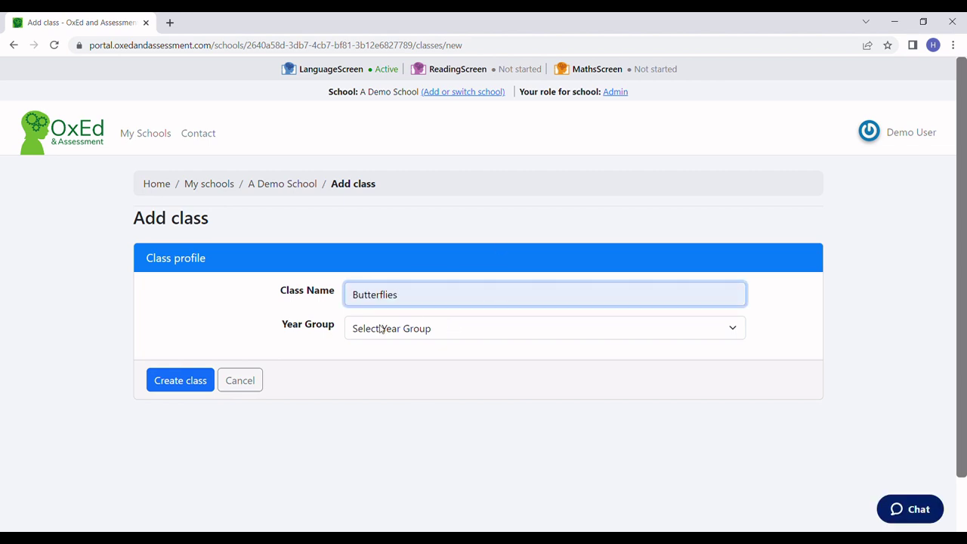
pyautogui.press('Tab')
pyautogui.press('Down')
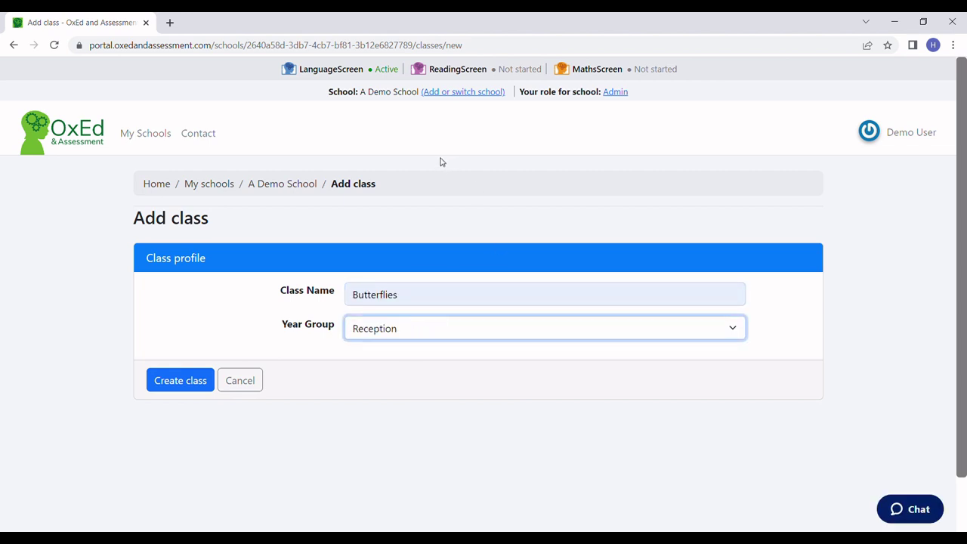
pyautogui.click(188, 387)
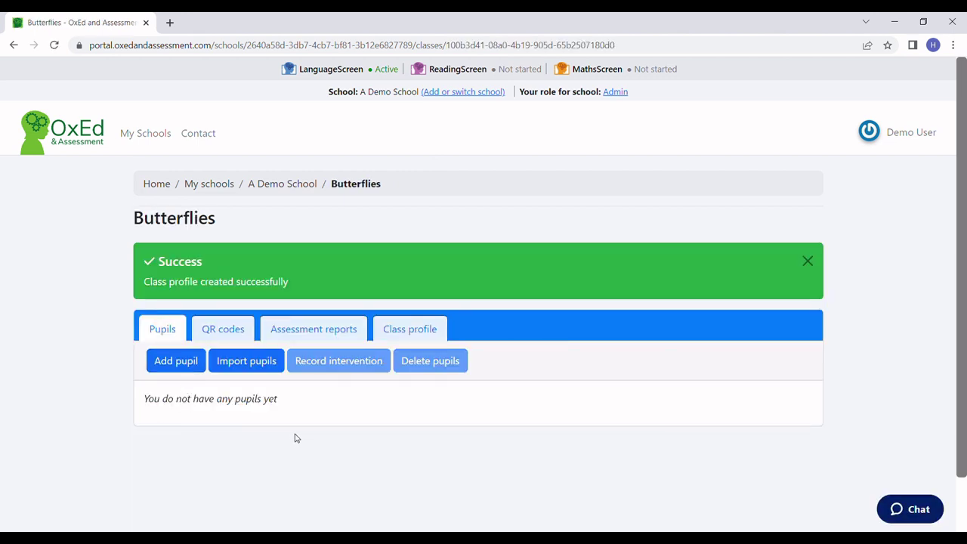
# Add a pupil with first name, surname, date of birth 02/04/2017 and the suggested pupil reference.
pyautogui.click(181, 370)
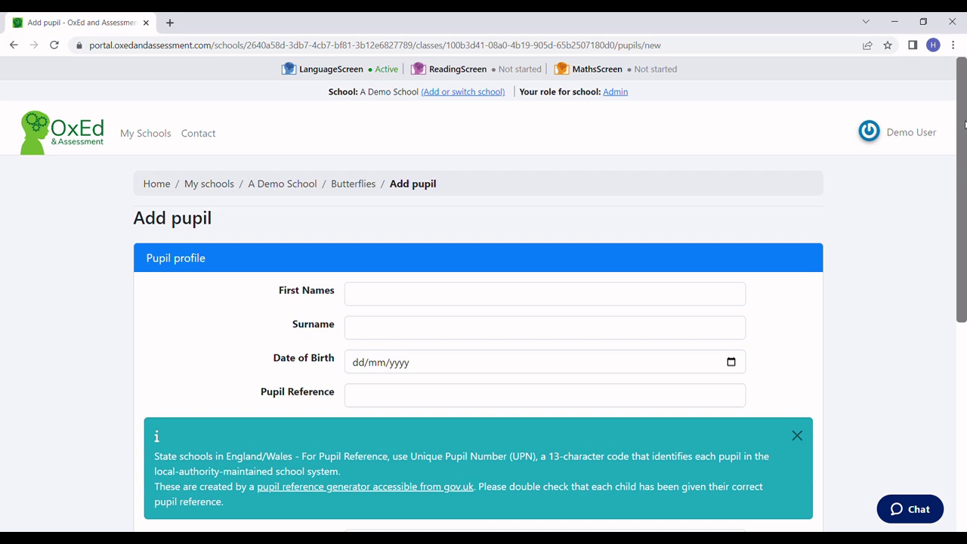
pyautogui.moveTo(963, 125); pyautogui.dragTo(959, 197)
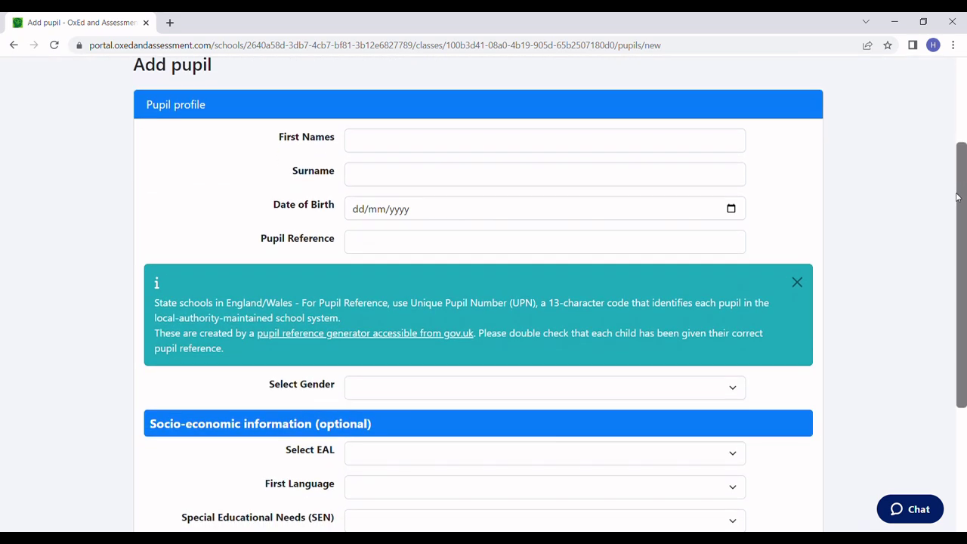
pyautogui.click(375, 147)
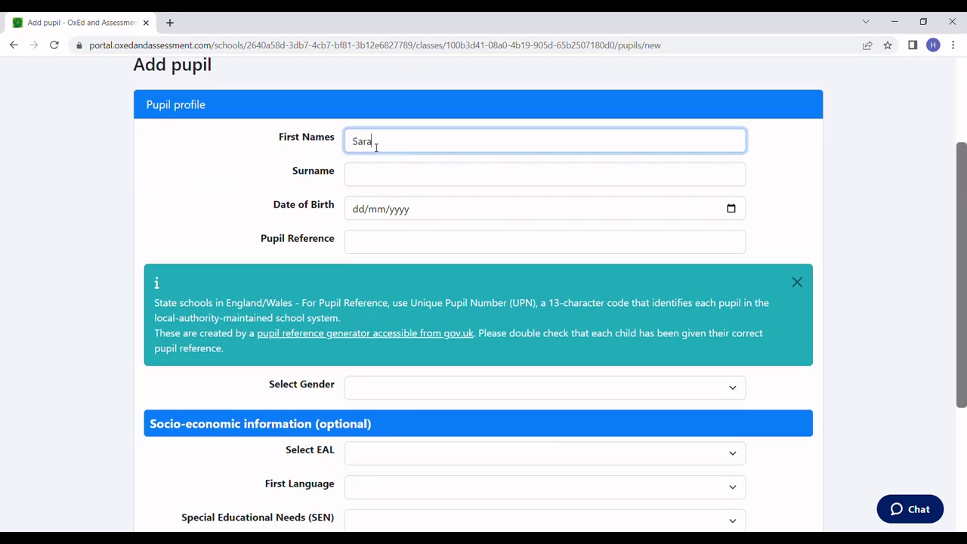
pyautogui.press('Tab')
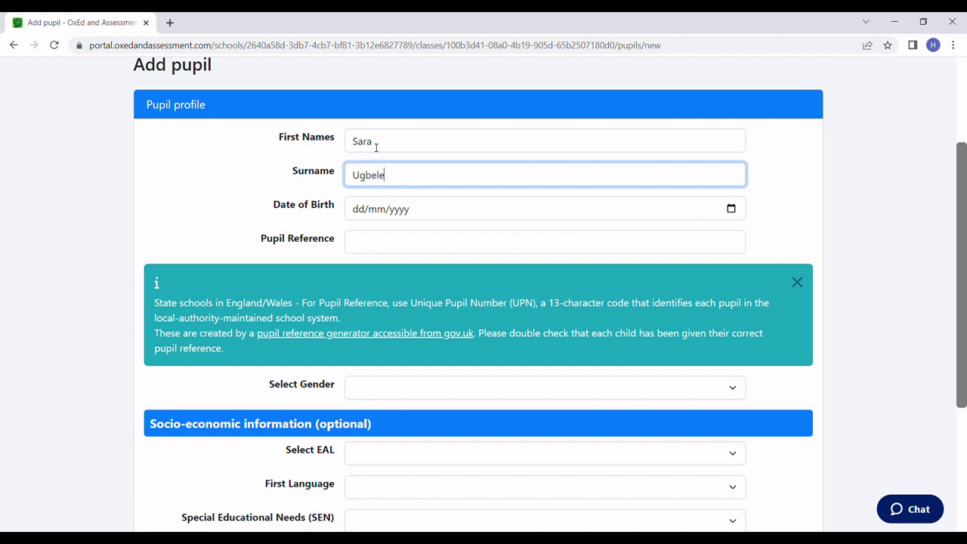
pyautogui.press('Tab')
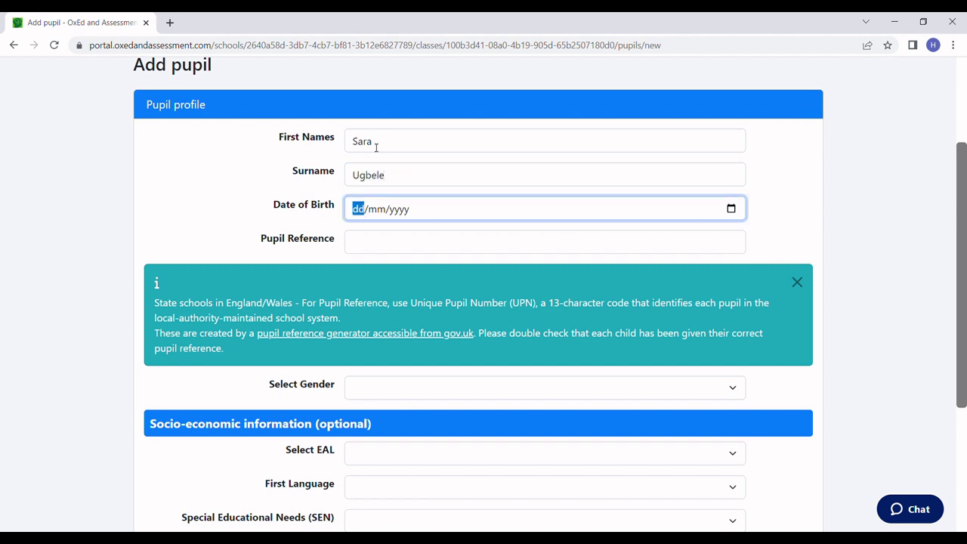
pyautogui.write('02/04/2017')
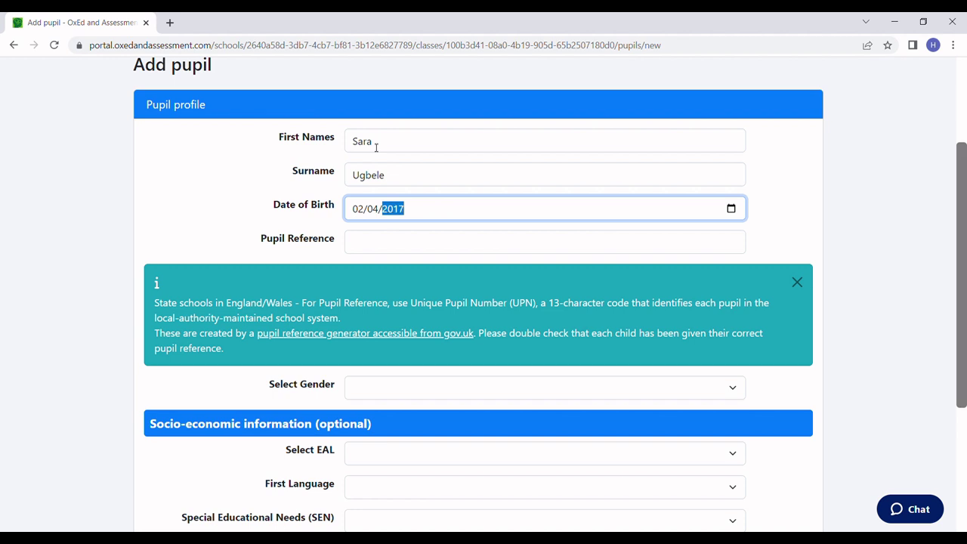
pyautogui.press('Tab')
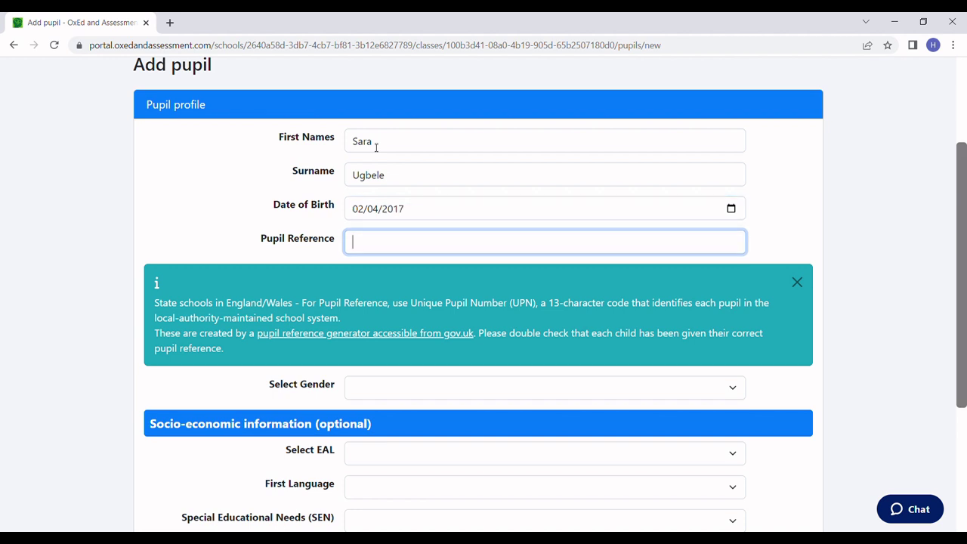
pyautogui.write('X')
pyautogui.click(421, 266)
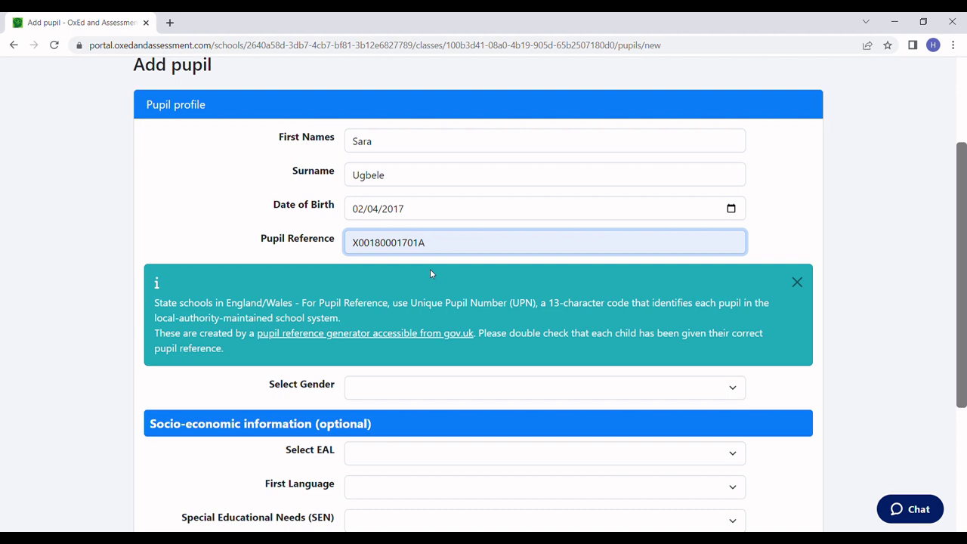
# Set the pupil's gender to Female and submit the form with Create Pupil.
pyautogui.click(392, 390)
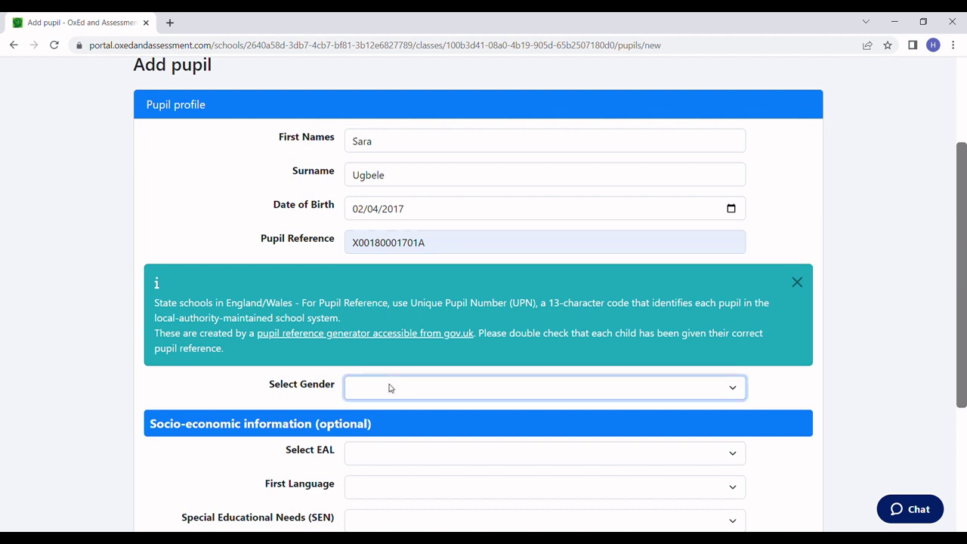
pyautogui.press('f')
pyautogui.moveTo(962, 278); pyautogui.dragTo(957, 400)
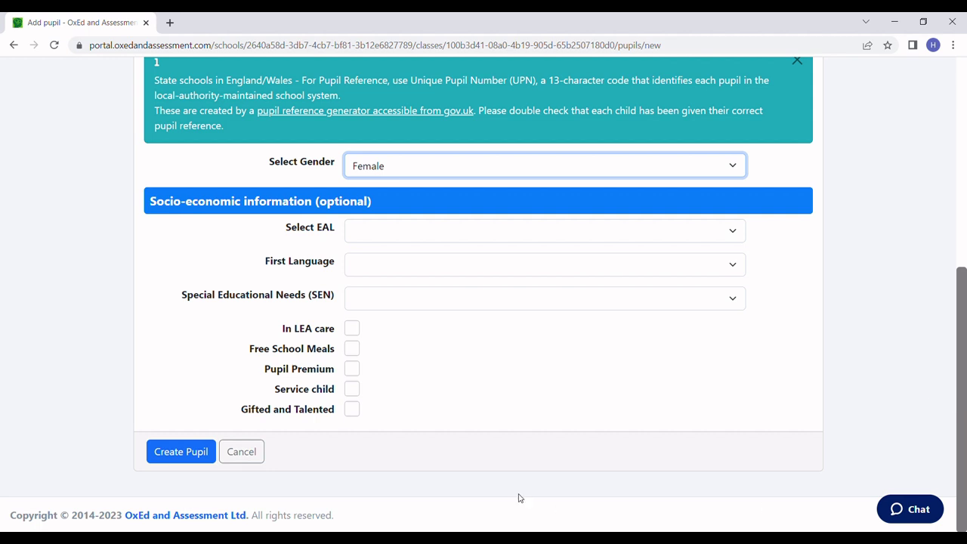
pyautogui.click(175, 459)
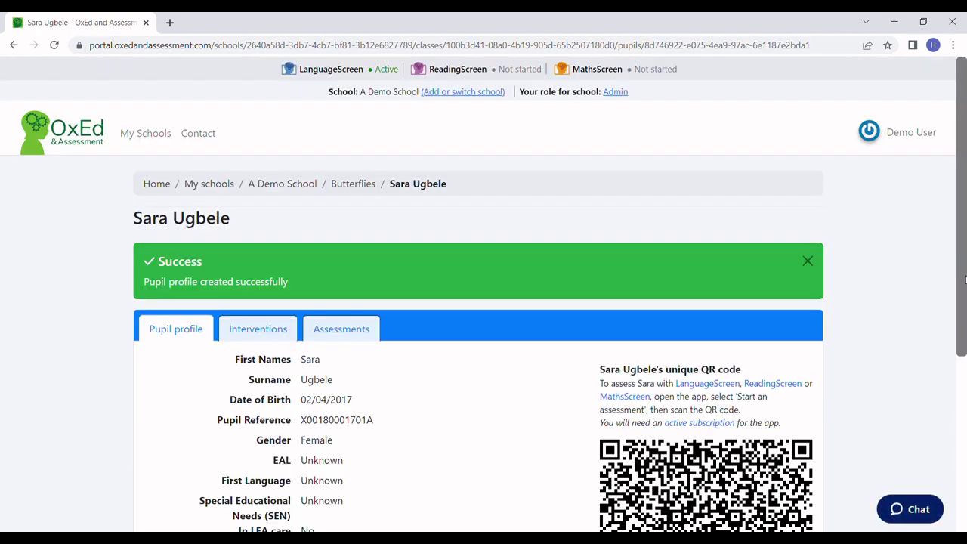
# Scroll through the new pupil's profile, highlighting the QR code explanation, then return to the top.
pyautogui.scroll(-1, 965, 326)
pyautogui.scroll(-2, 965, 326)
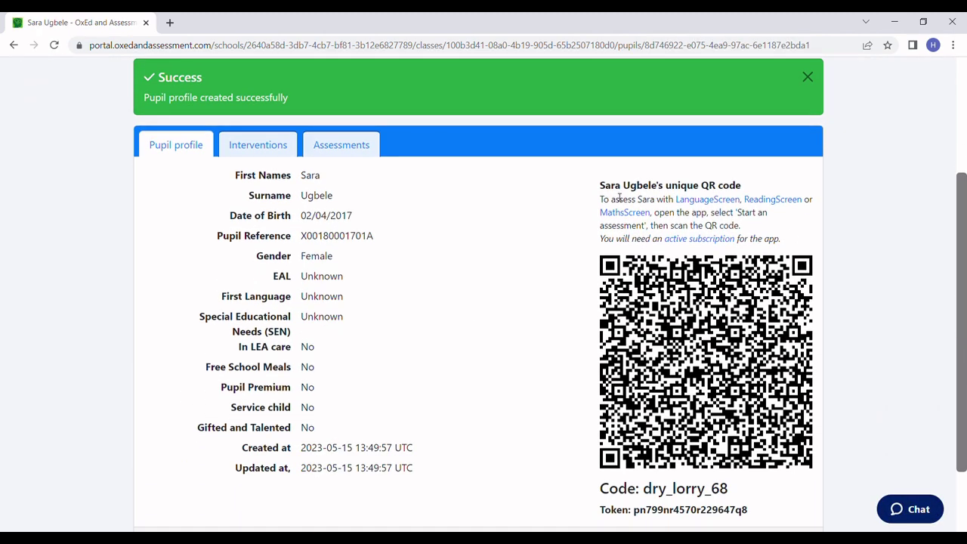
pyautogui.moveTo(601, 189); pyautogui.dragTo(760, 199)
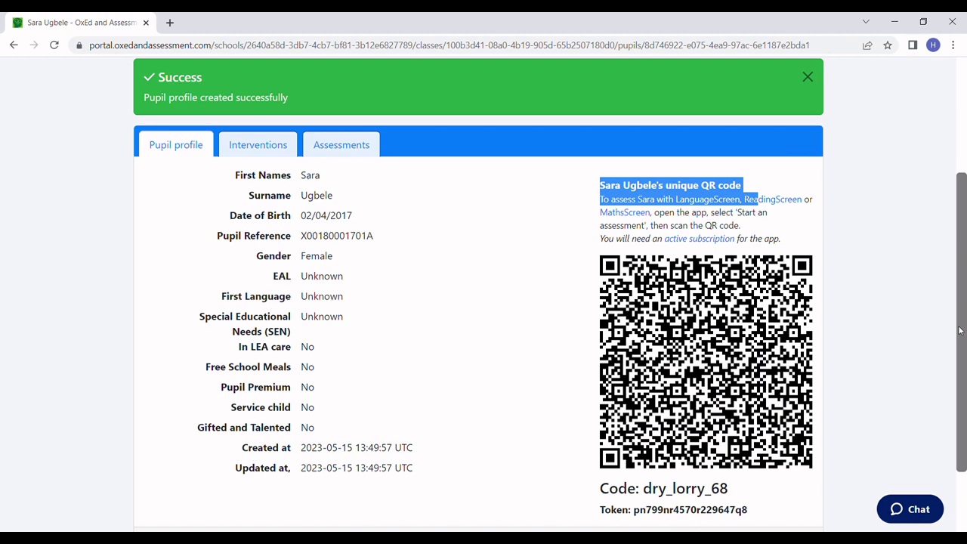
pyautogui.scroll(3, 961, 336)
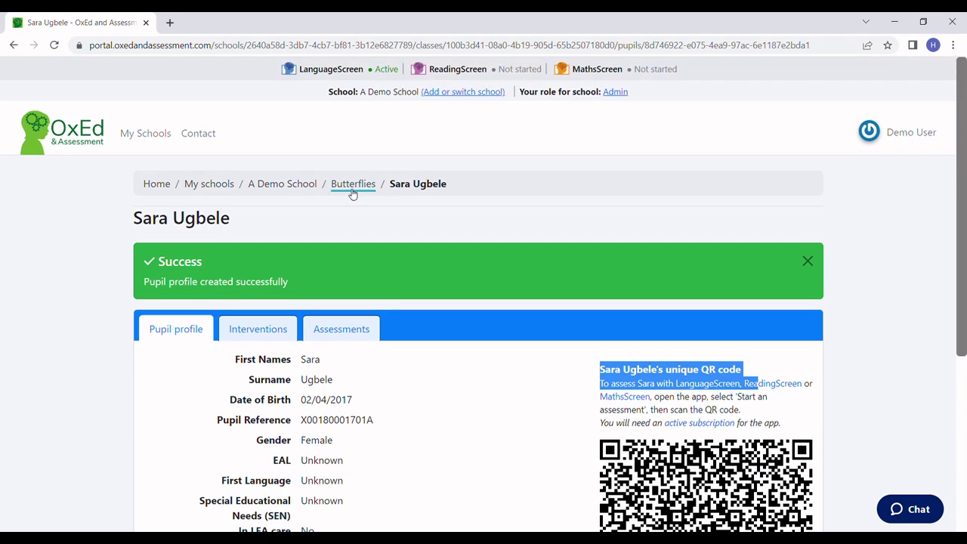
# Go back to Butterflies, open Import pupils and download the classlist_template.xlsx import template.
pyautogui.click(352, 185)
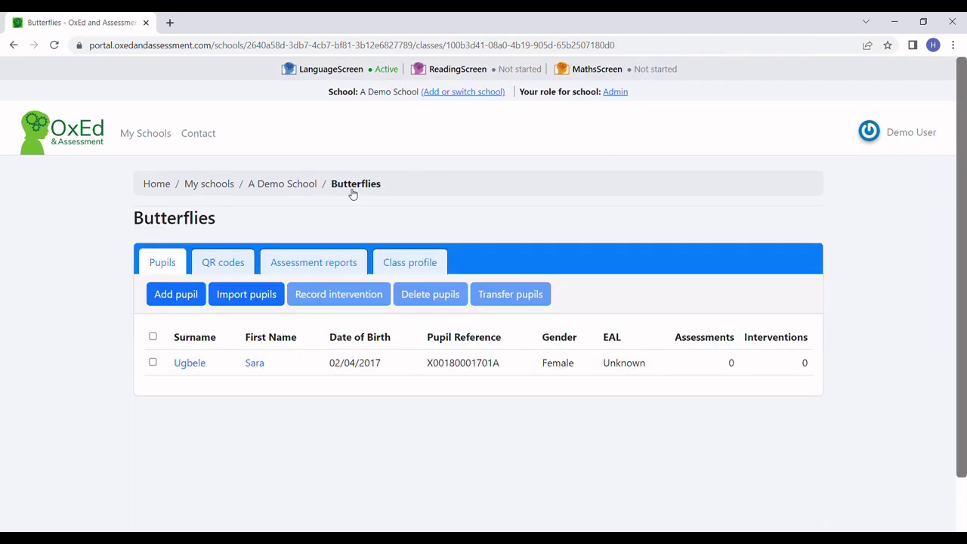
pyautogui.click(243, 299)
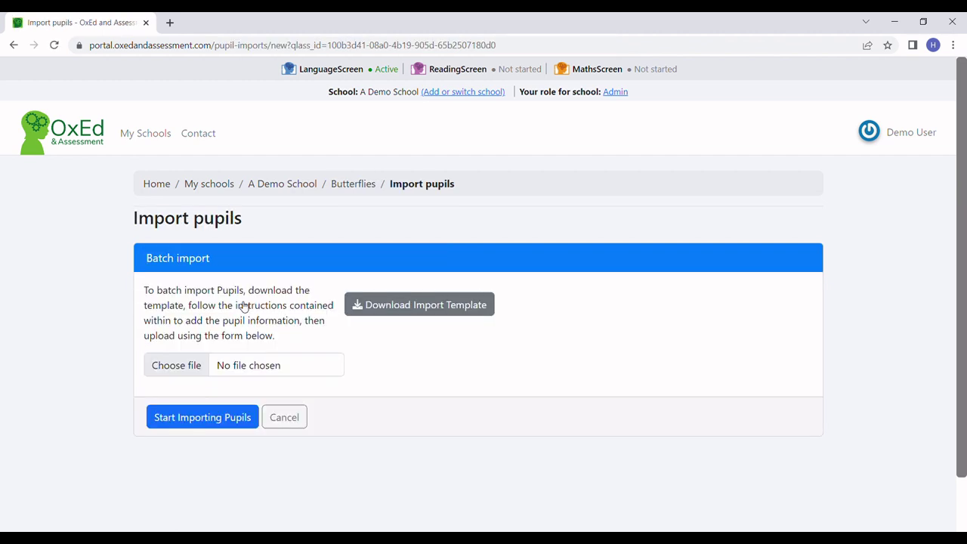
pyautogui.click(443, 314)
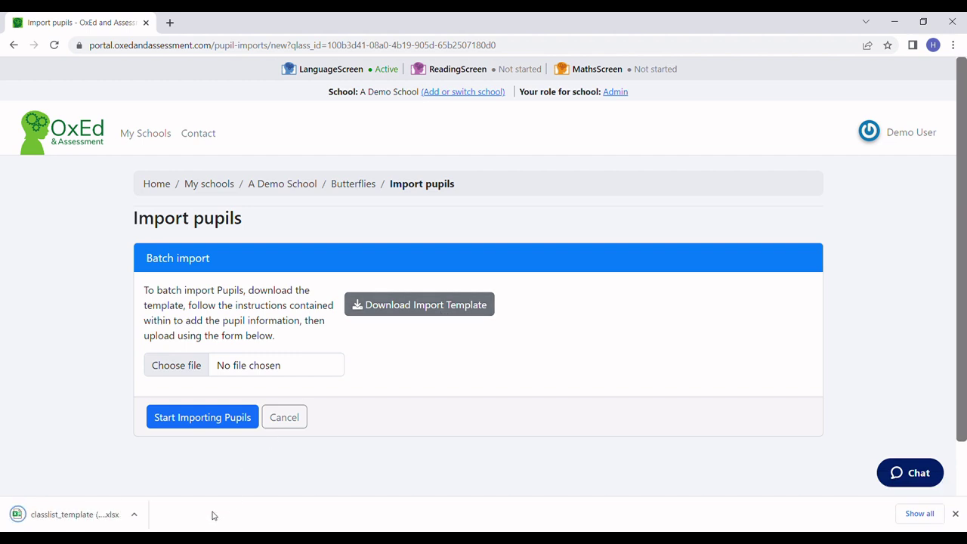
# Open the downloaded spreadsheet in Excel to view the eleven-pupil class list.
pyautogui.click(76, 515)
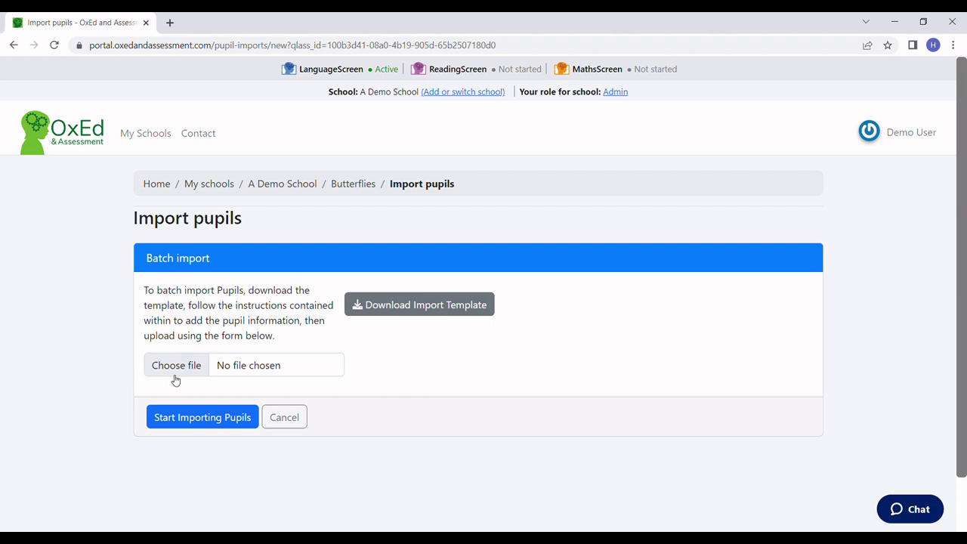
# Upload the class spreadsheet and review the error rejecting the 2022-11-15 birth date.
pyautogui.click(175, 374)
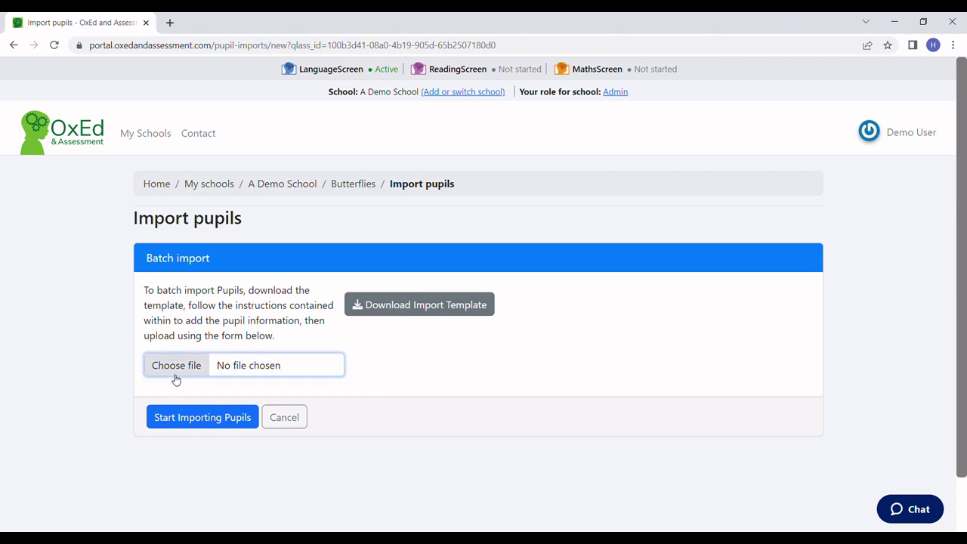
pyautogui.doubleClick(212, 111)
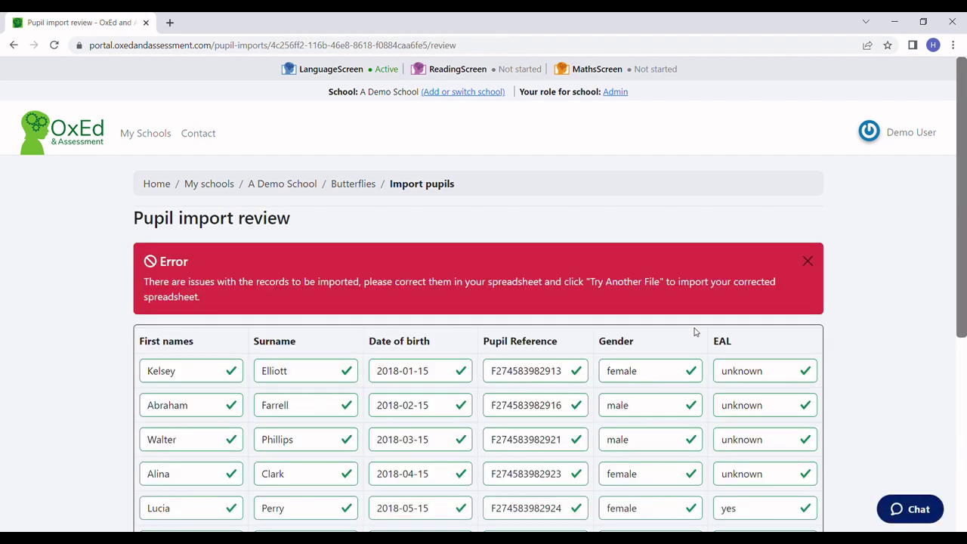
pyautogui.moveTo(963, 163); pyautogui.dragTo(964, 364)
pyautogui.moveTo(369, 408); pyautogui.dragTo(475, 409)
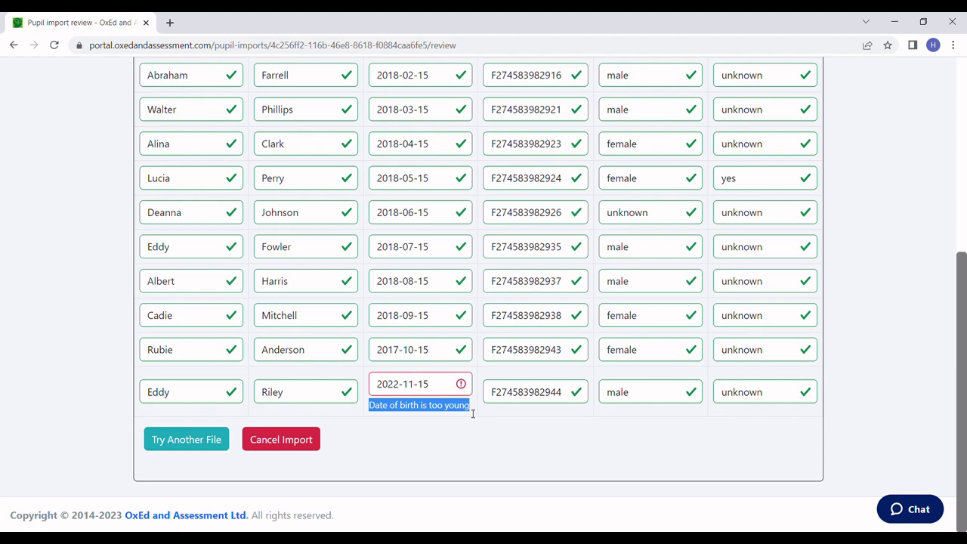
pyautogui.click(543, 448)
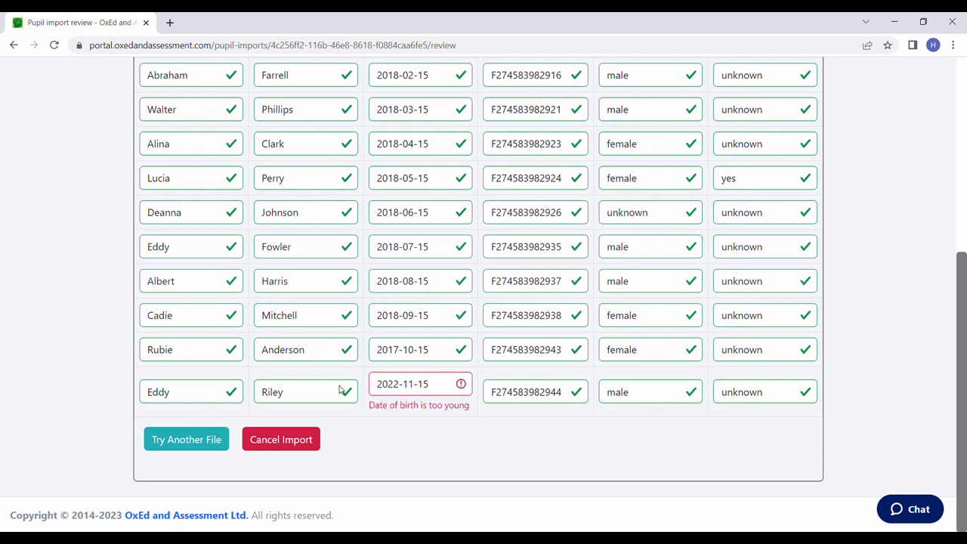
# Upload the corrected 'Ten Reception pupils 2022-3 v2.xlsx' and check that every record validates.
pyautogui.click(175, 453)
pyautogui.click(199, 373)
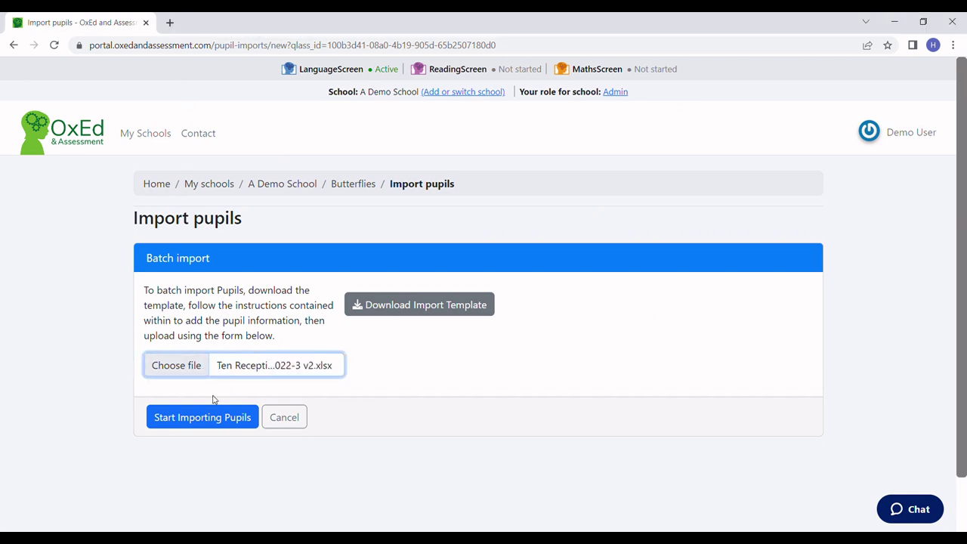
pyautogui.click(202, 417)
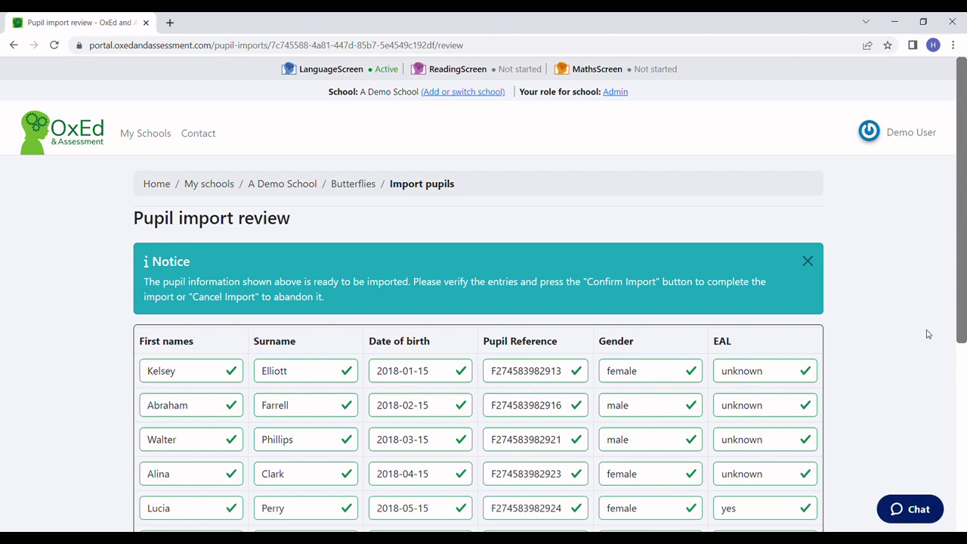
pyautogui.moveTo(962, 171); pyautogui.dragTo(964, 408)
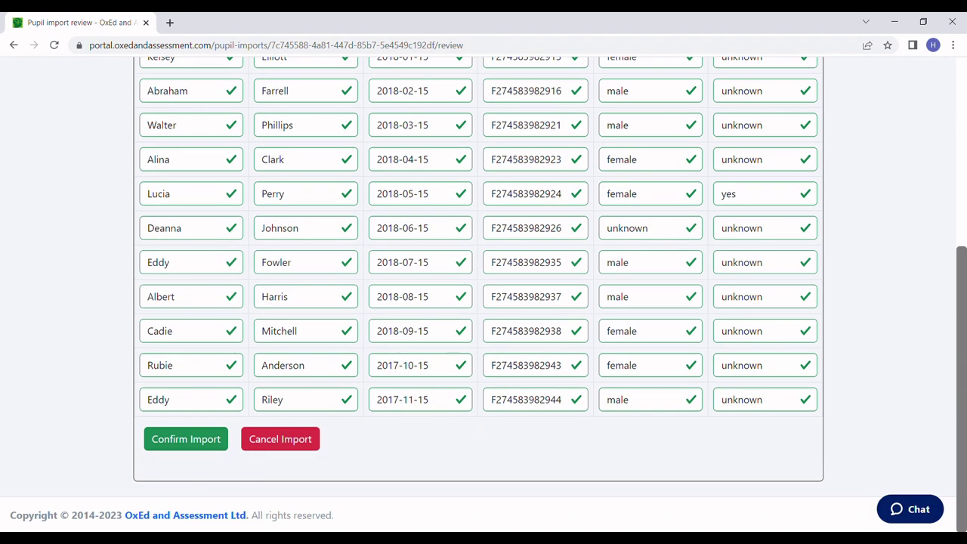
# Confirm the import and check that Butterflies now lists twelve pupils.
pyautogui.click(186, 440)
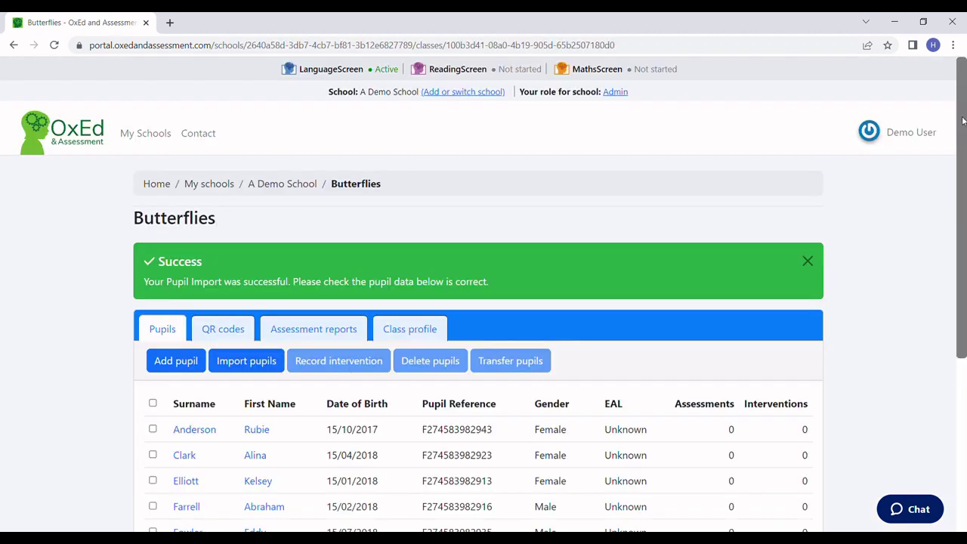
pyautogui.moveTo(964, 137); pyautogui.dragTo(956, 279)
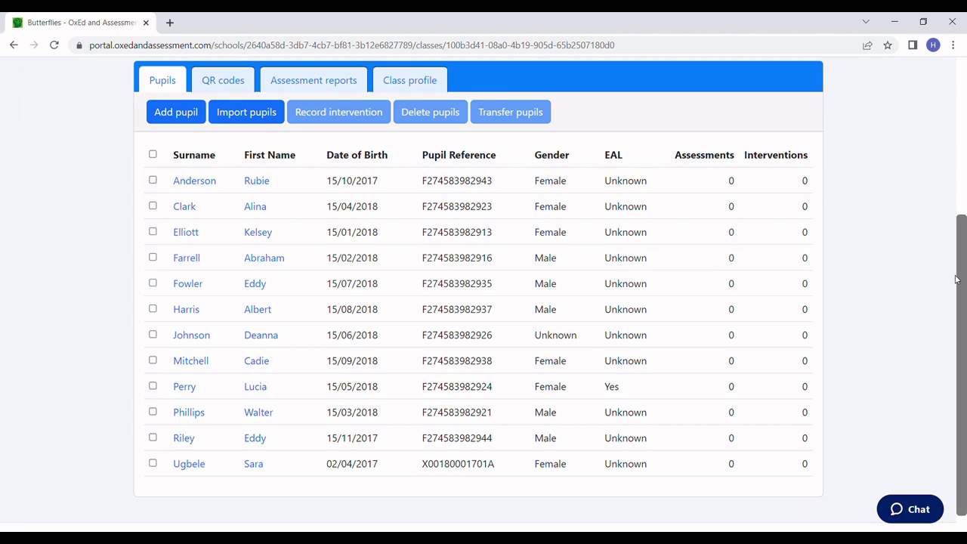